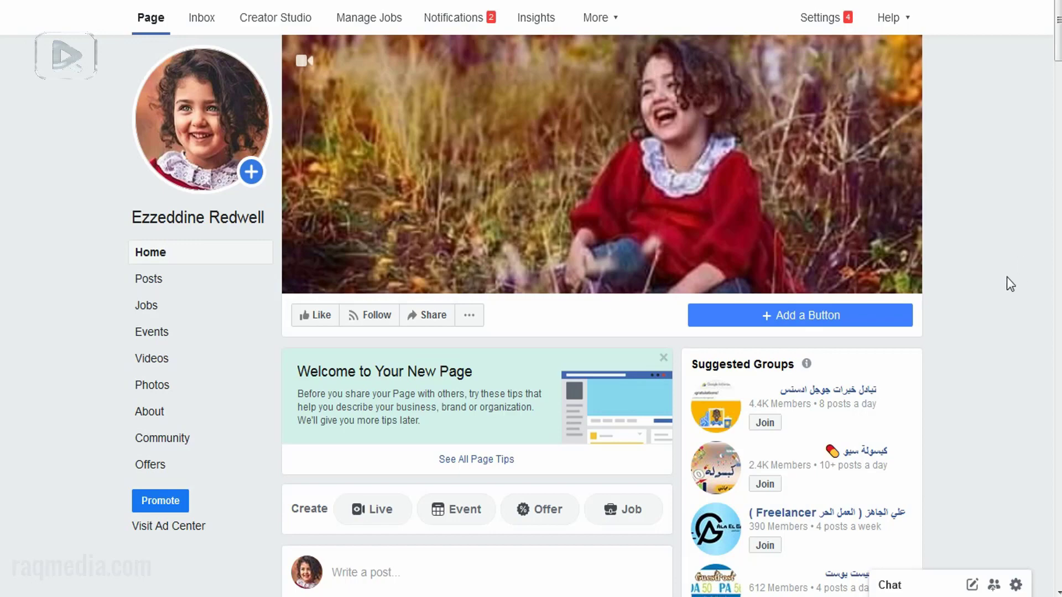
Step: Open Ezzeddine Redwell's Page Settings on the General tab and bring the Remove Page row into view
scroll(1006, 286, "down", 5)
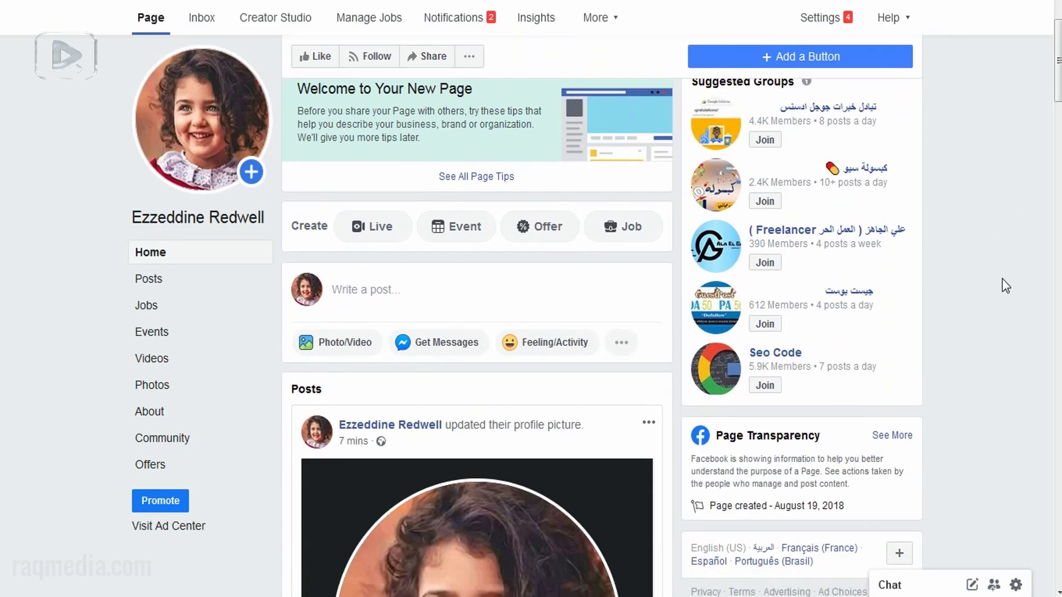
scroll(1006, 286, "down", 5)
scroll(1005, 286, "up", 5)
scroll(941, 284, "up", 2)
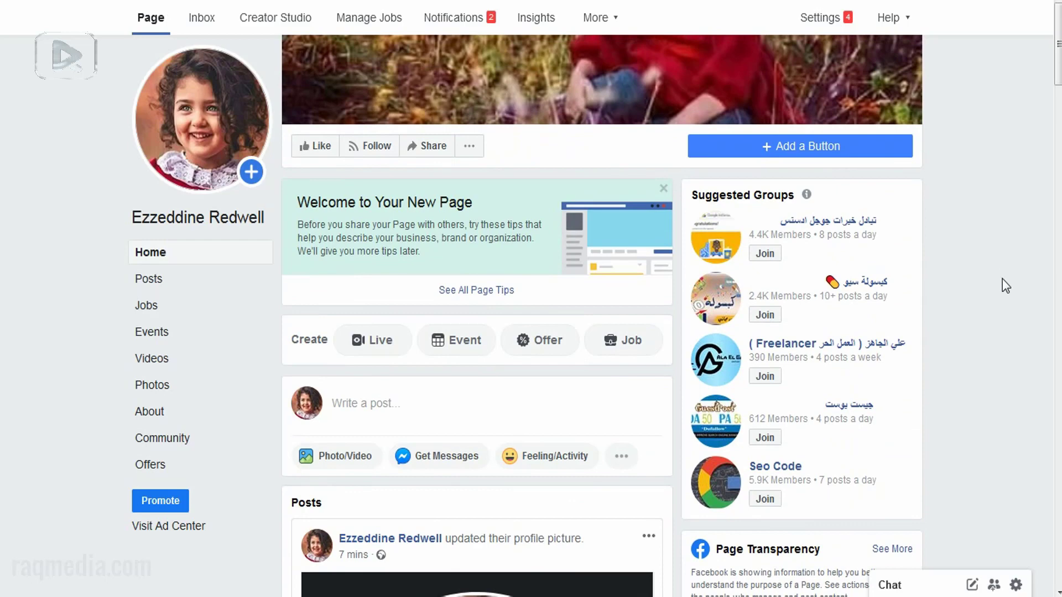
scroll(940, 284, "up", 3)
left_click(1029, 298)
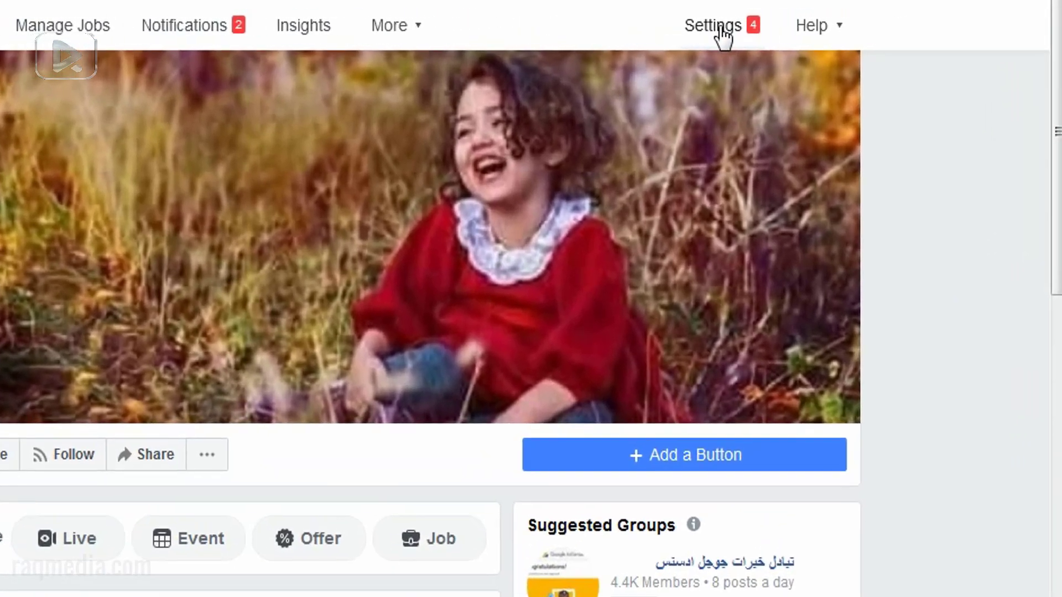
left_click(721, 30)
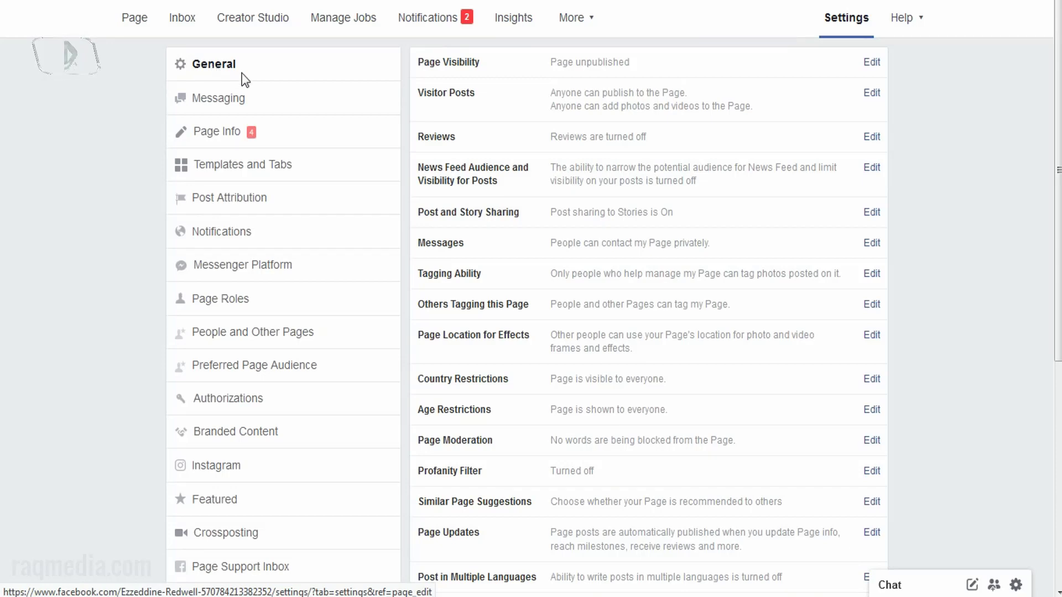
scroll(952, 298, "down", 3)
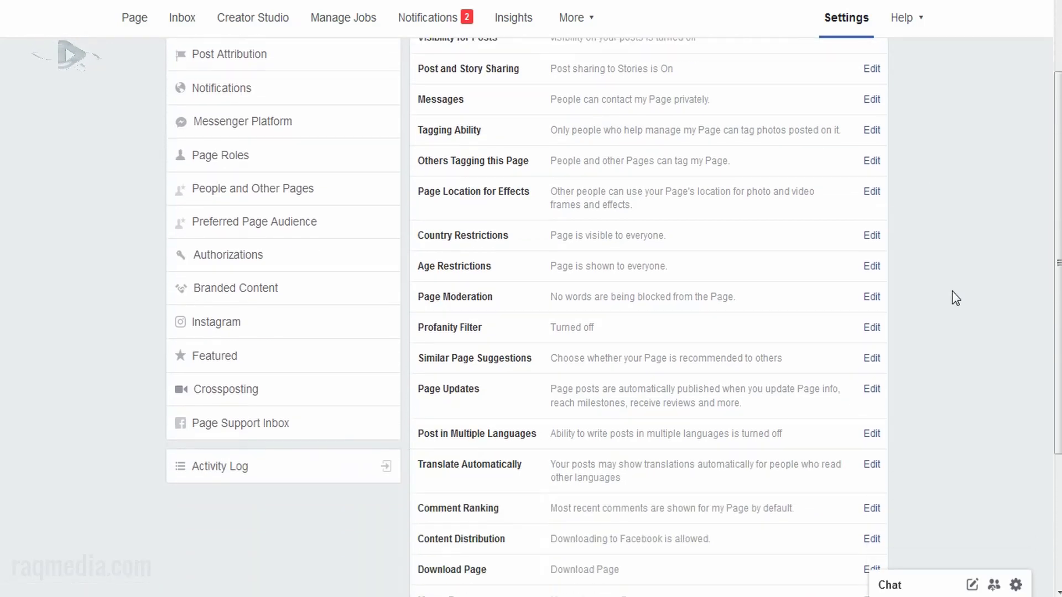
scroll(952, 298, "down", 2)
scroll(953, 297, "down", 2)
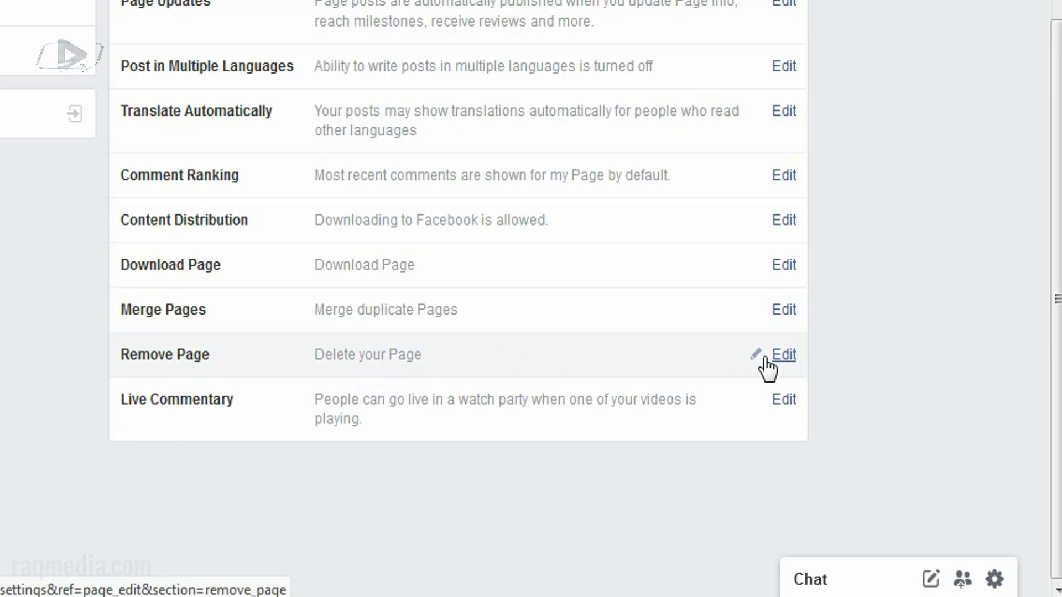
left_click(880, 437)
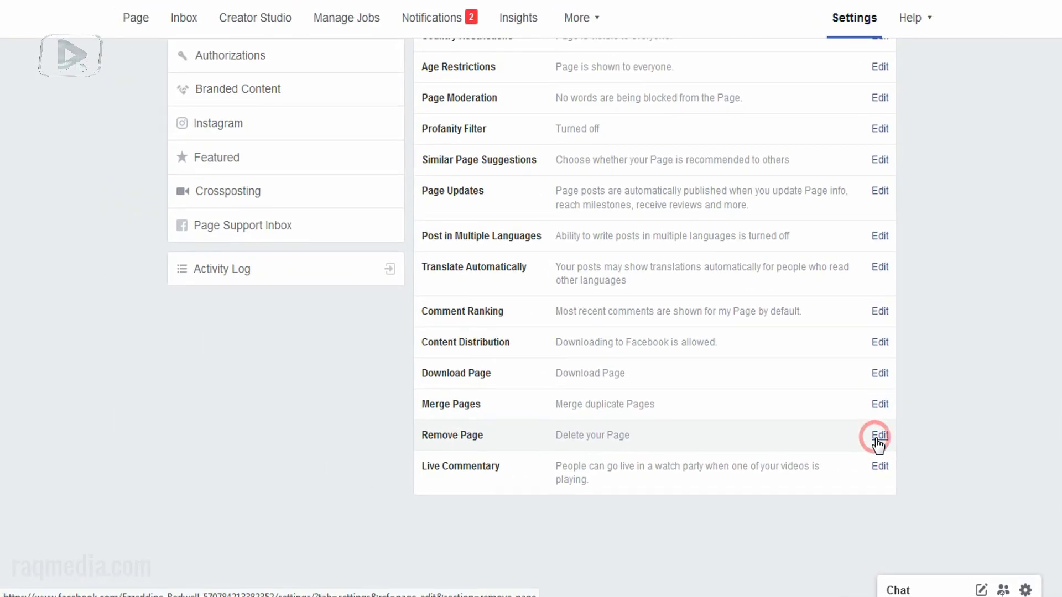
scroll(930, 435, "down", 1)
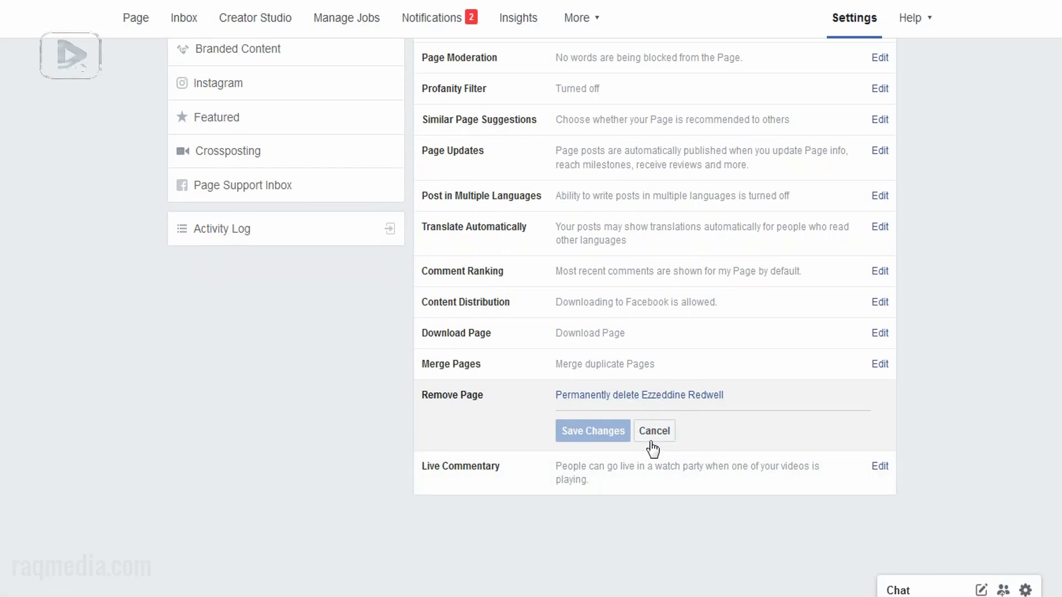
left_click(609, 395)
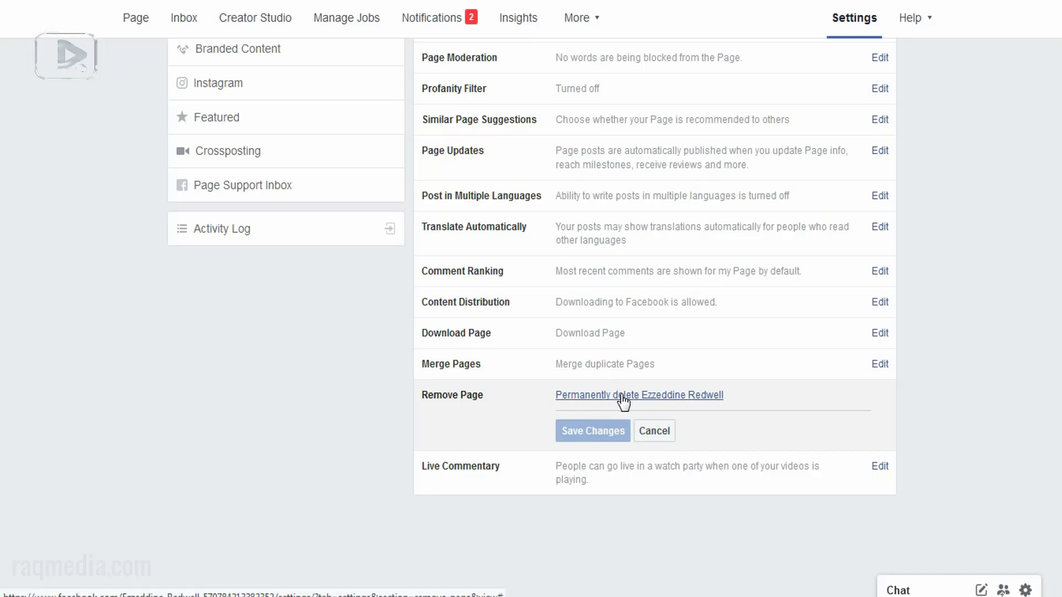
left_click(621, 395)
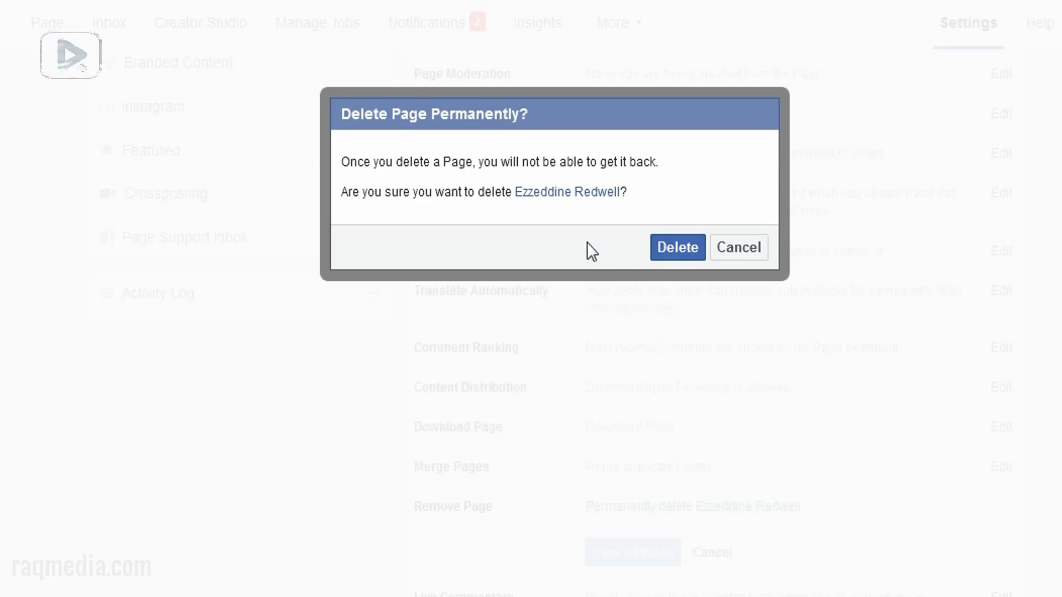
left_click(681, 255)
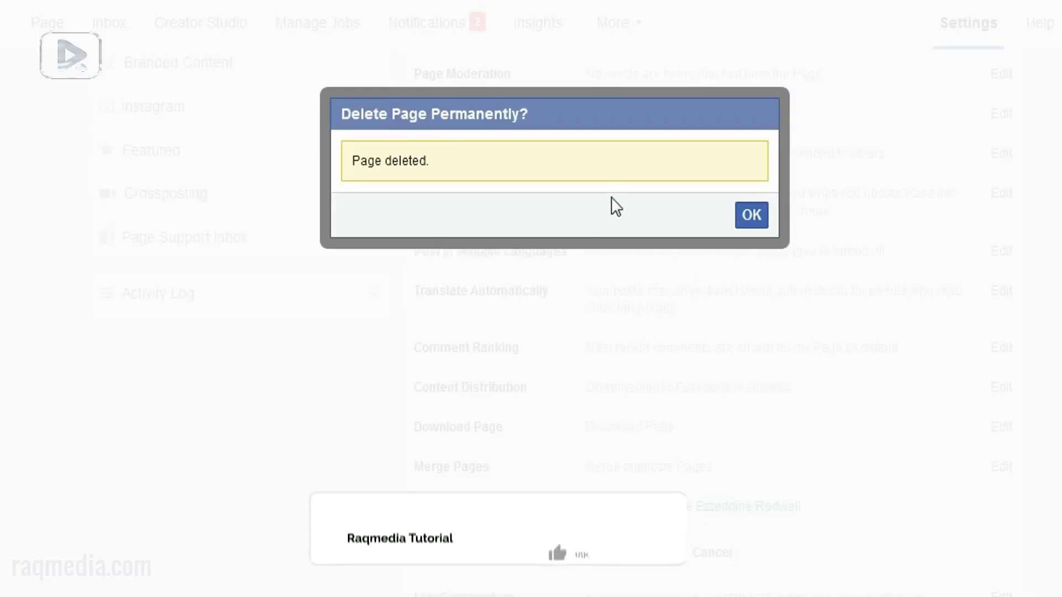
left_click(741, 215)
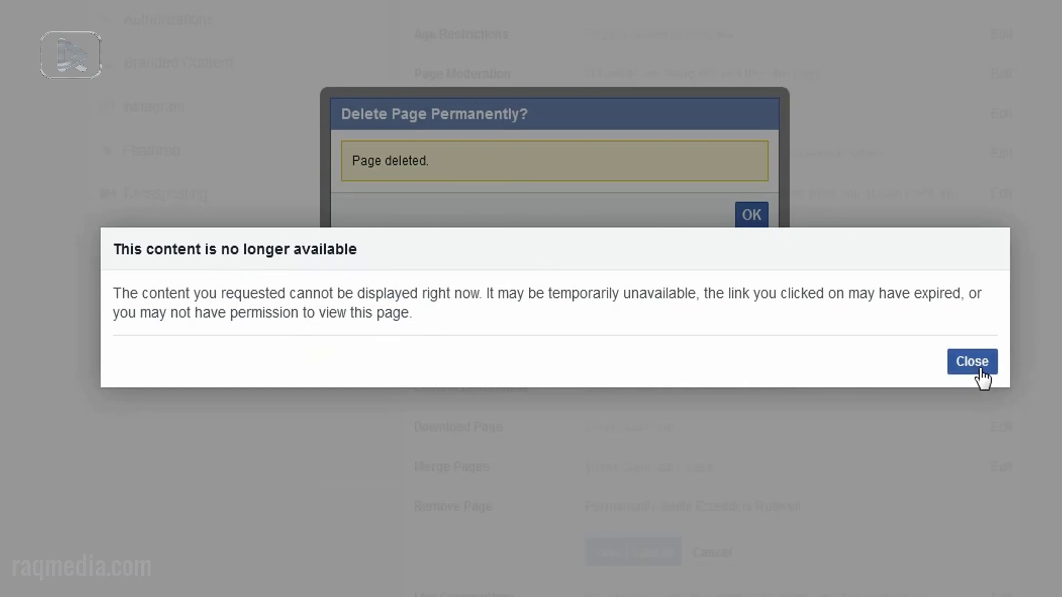
left_click(980, 370)
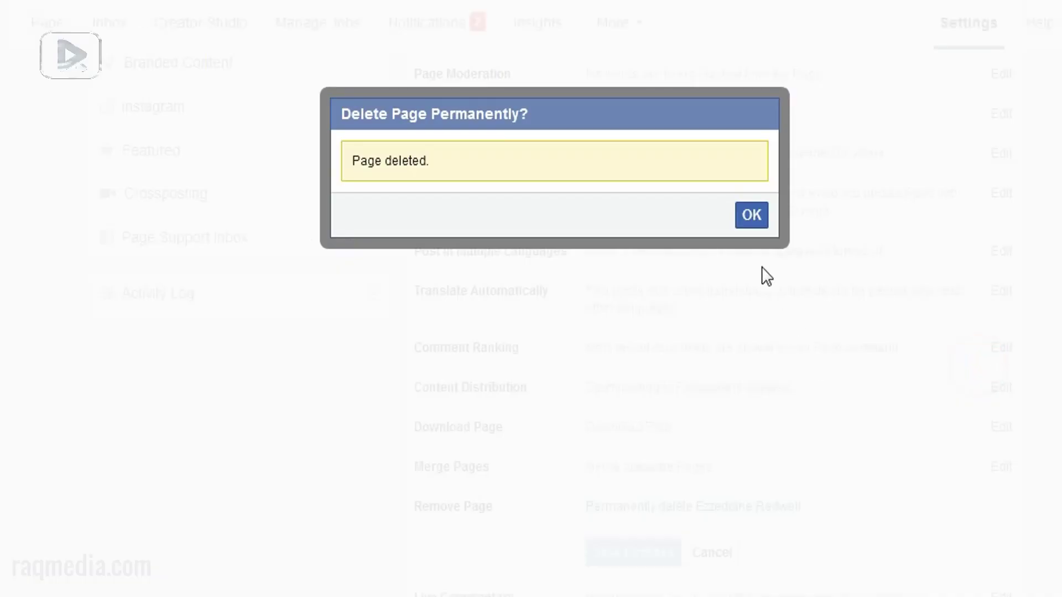
Step: Acknowledge the 'Page deleted' notice and land on the Raqmedia Page
left_click(752, 218)
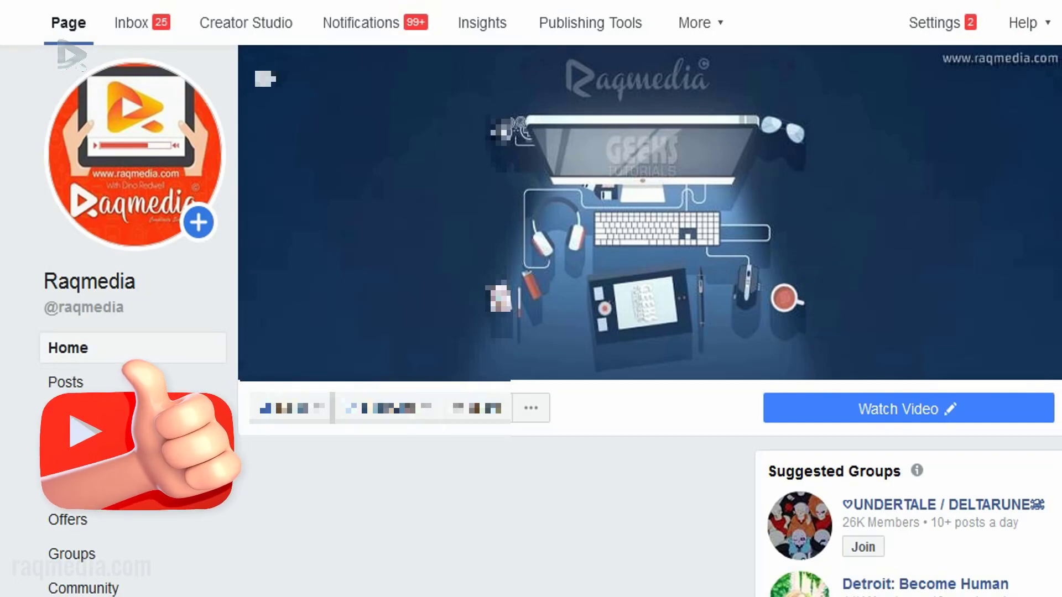
scroll(531, 321, "down", 4)
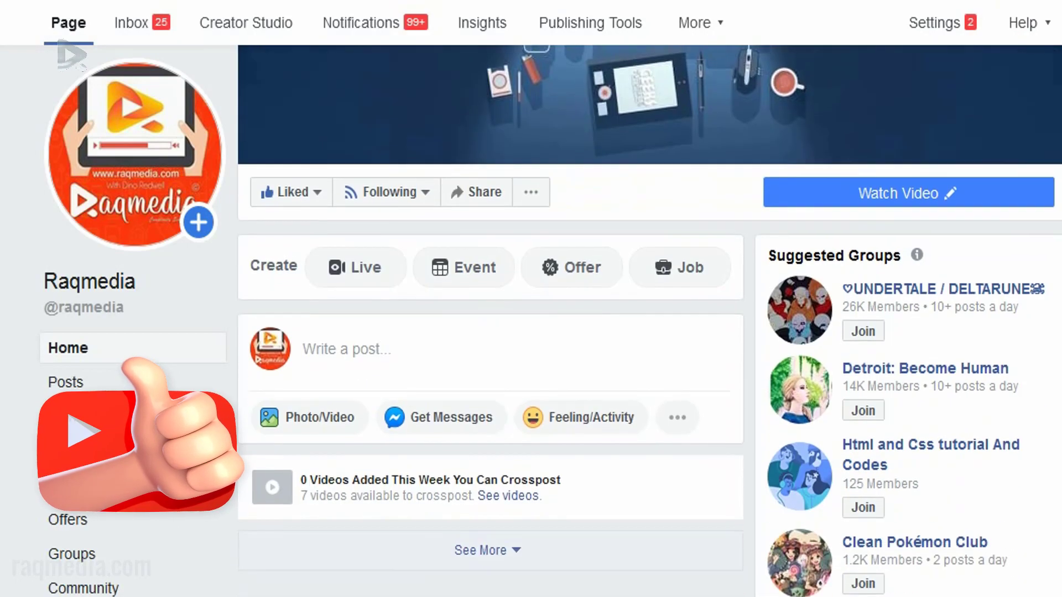
scroll(531, 321, "down", 5)
scroll(531, 320, "up", 9)
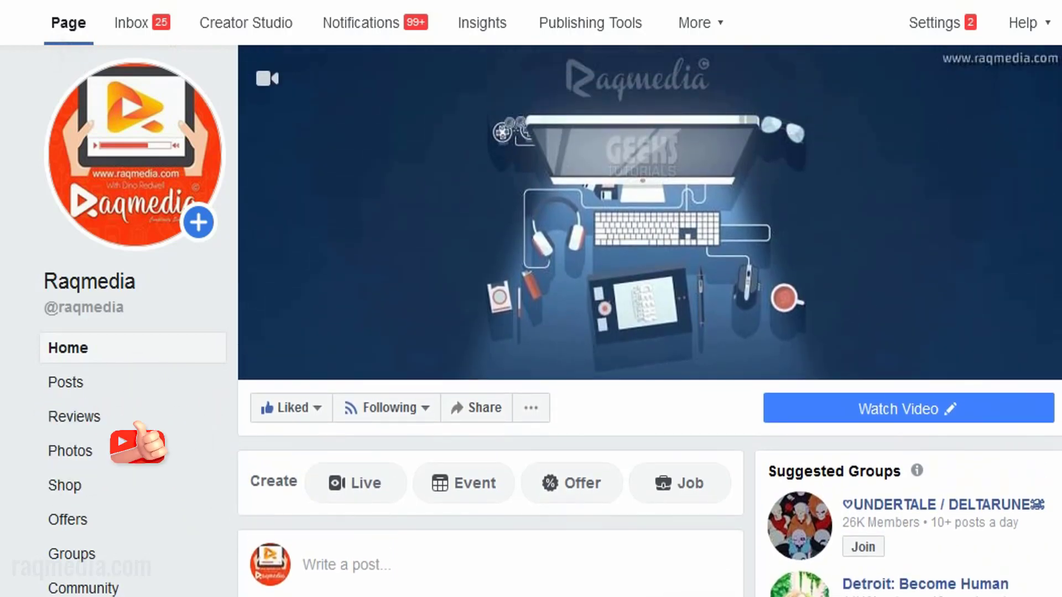
Step: Browse the Raqmedia Page's pinned post, community figures and About details
scroll(656, 349, "down", 3)
scroll(656, 348, "down", 6)
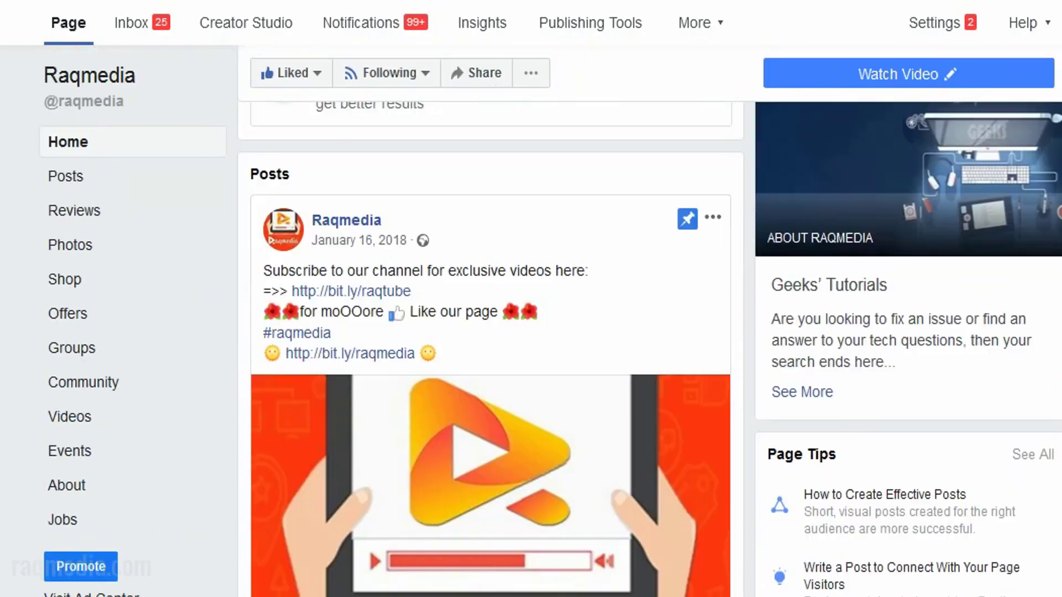
scroll(656, 349, "down", 6)
scroll(656, 348, "down", 6)
scroll(656, 349, "up", 2)
scroll(656, 349, "down", 5)
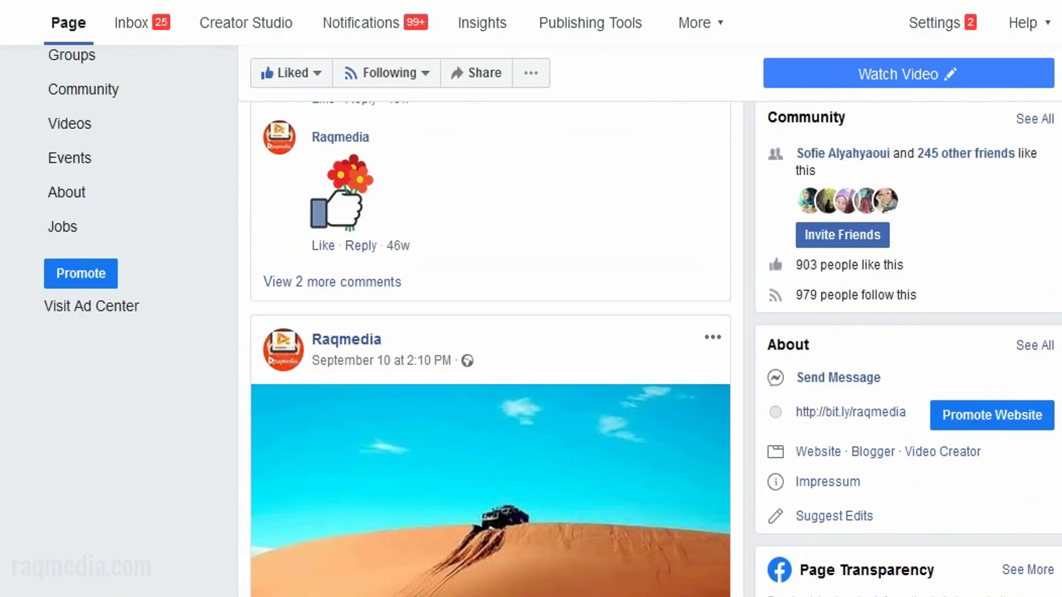
scroll(656, 349, "down", 3)
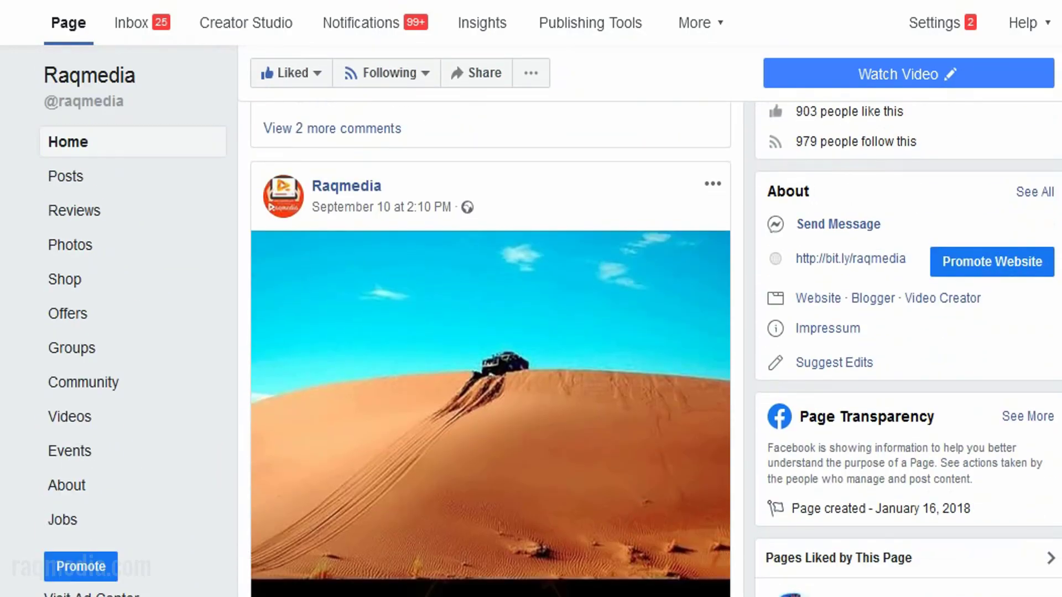